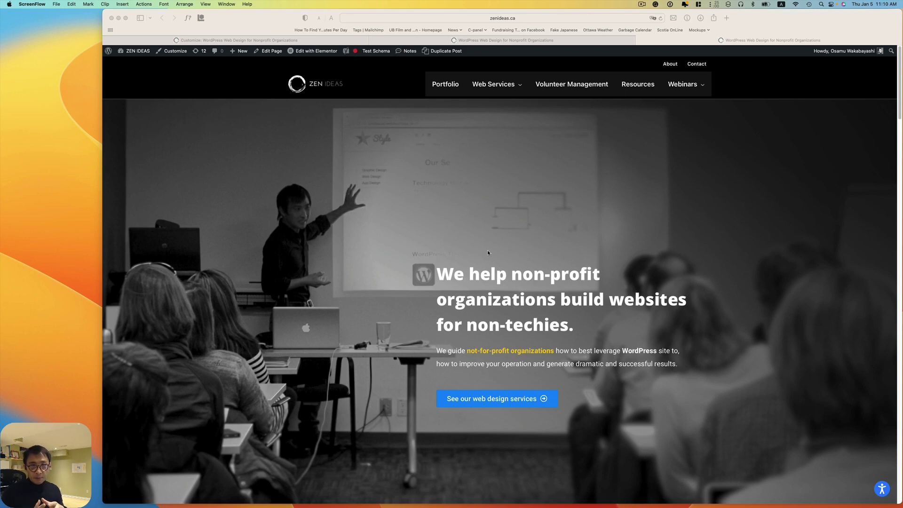
# - Scroll the zenideas.ca homepage down to the footer reading Copyright © 2022 | Zen Ideas
pyautogui.click(487, 252)
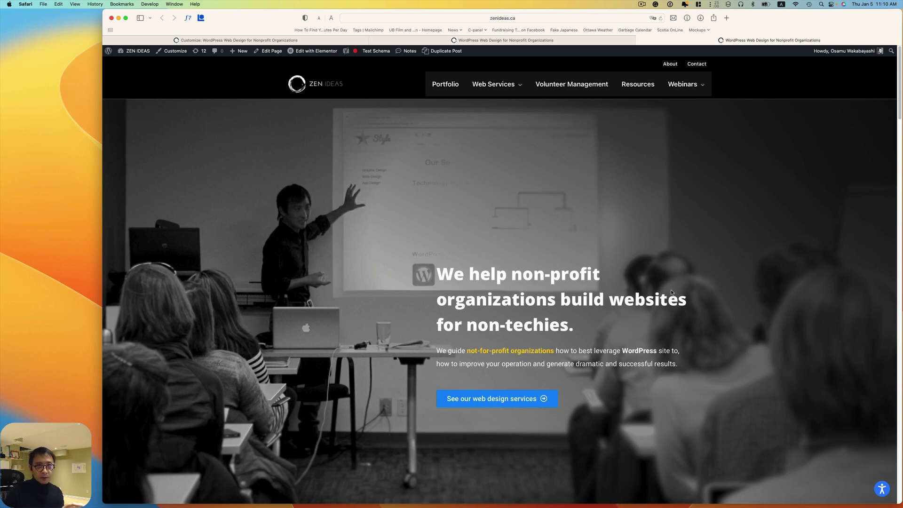
pyautogui.scroll(-20, 671, 292)
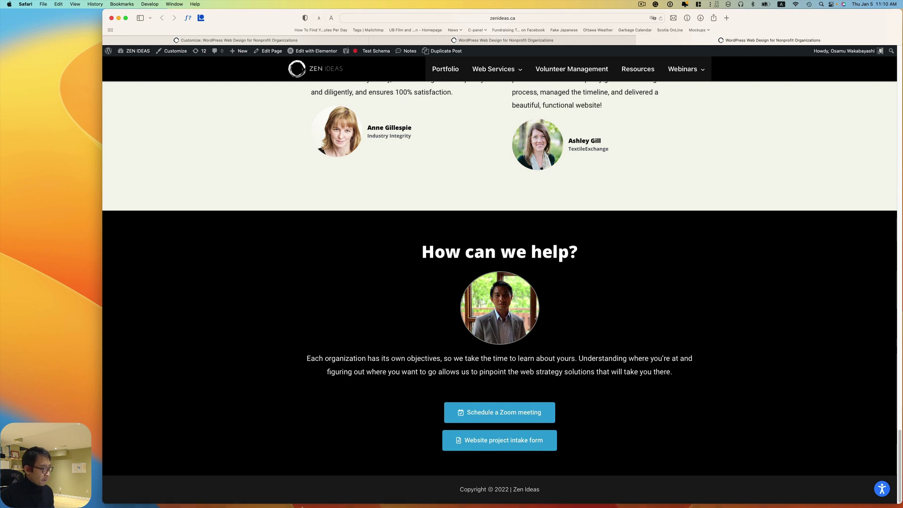
pyautogui.moveTo(302, 490)
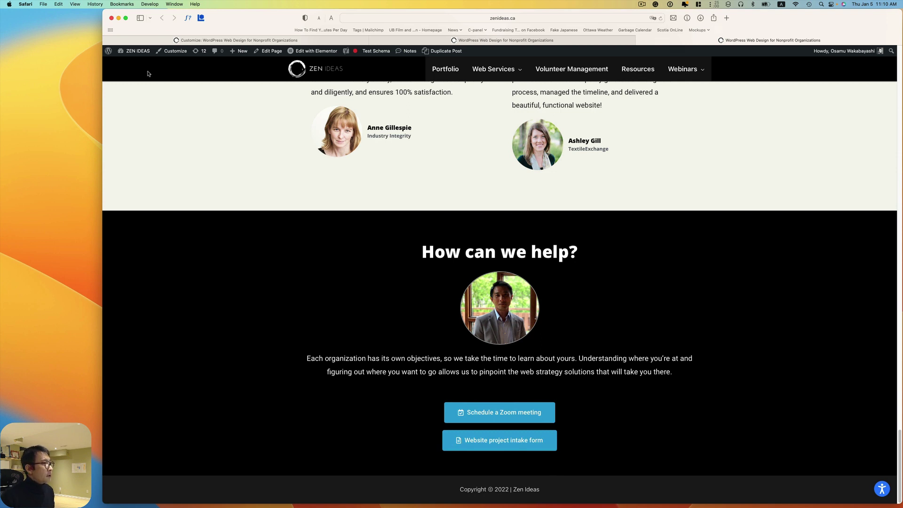
# - From the dashboard, go through Appearance > Themes > Customize into the Footer Builder's HTML 1 element
pyautogui.click(136, 64)
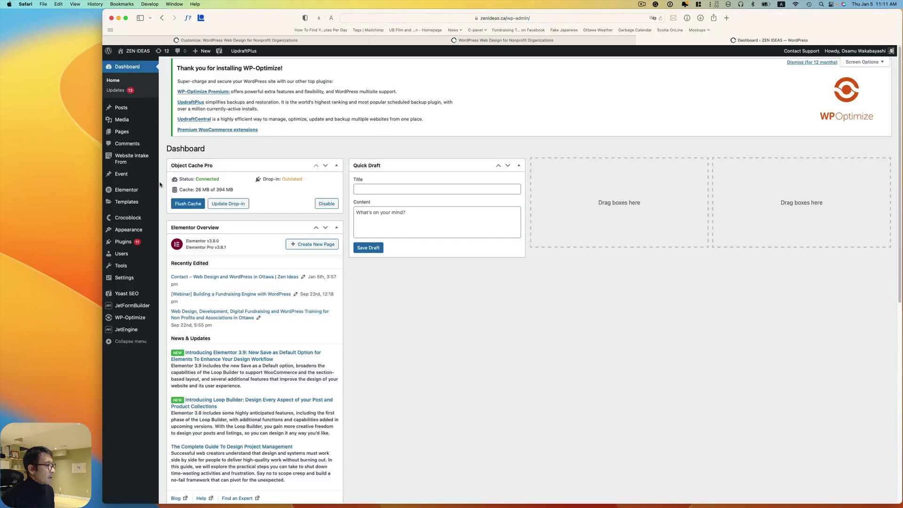
pyautogui.moveTo(138, 234)
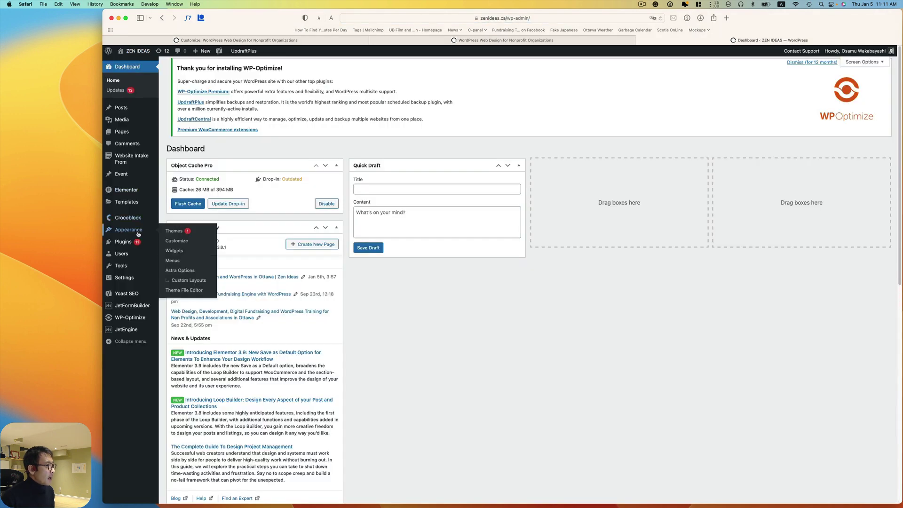
pyautogui.click(175, 231)
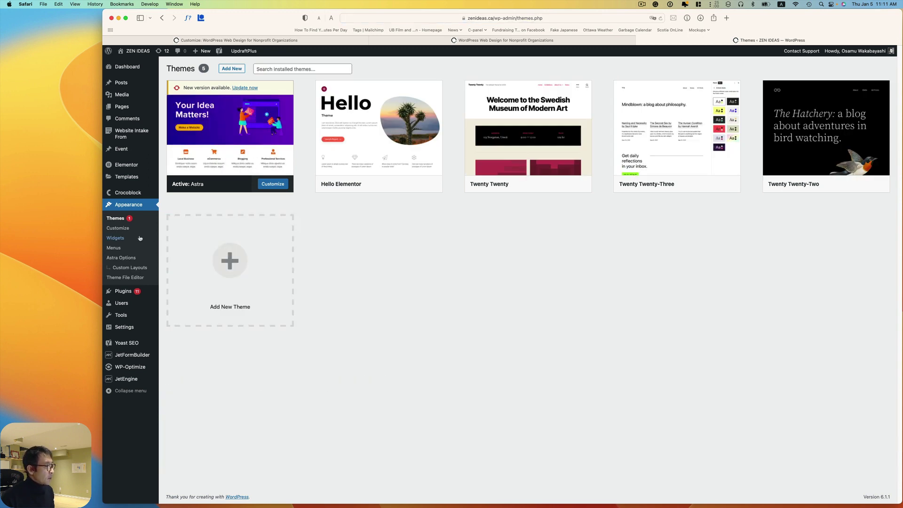
pyautogui.click(118, 228)
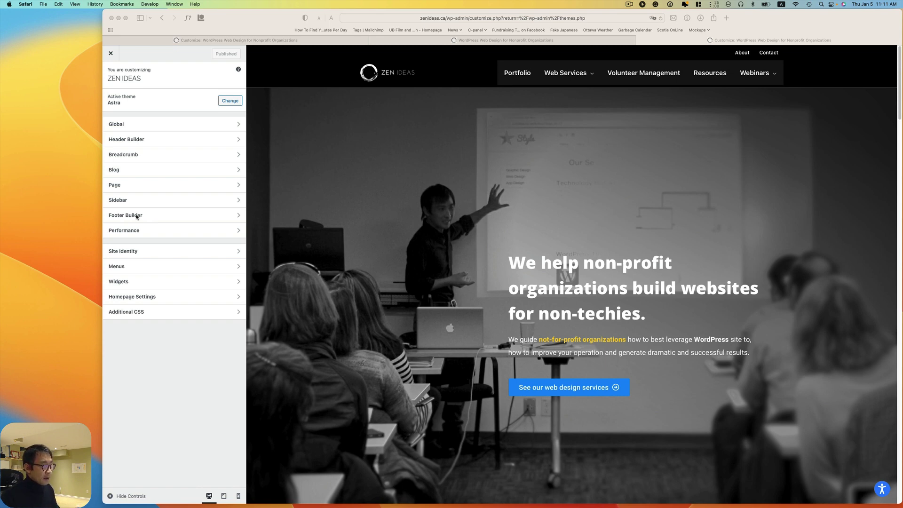
pyautogui.click(127, 217)
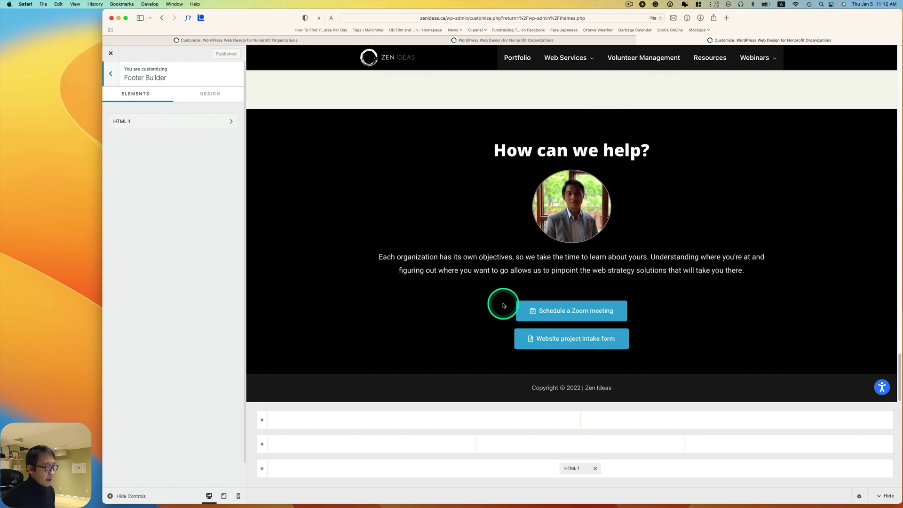
pyautogui.moveTo(570, 469)
pyautogui.moveTo(570, 468); pyautogui.dragTo(573, 470)
# - Edit the HTML 1 footer text to read Copyright © 2023 | Zen Ideas and publish
pyautogui.click(573, 469)
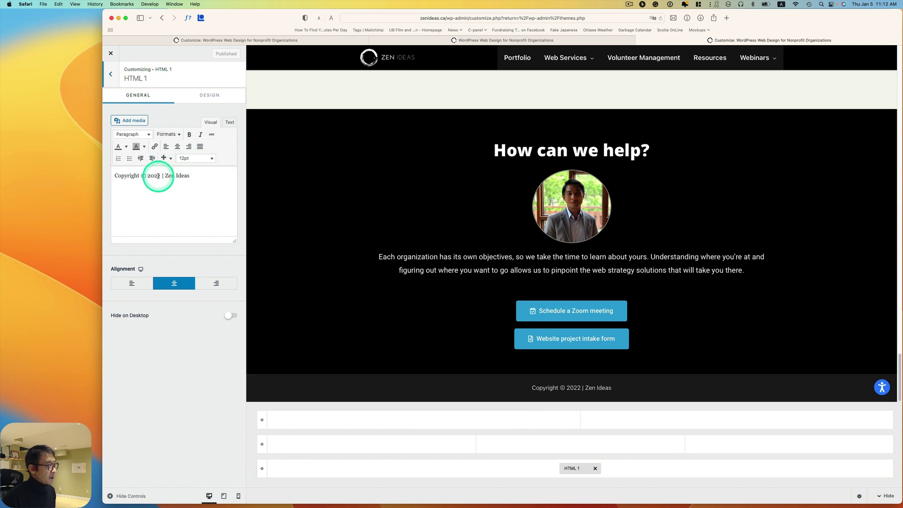
pyautogui.click(172, 230)
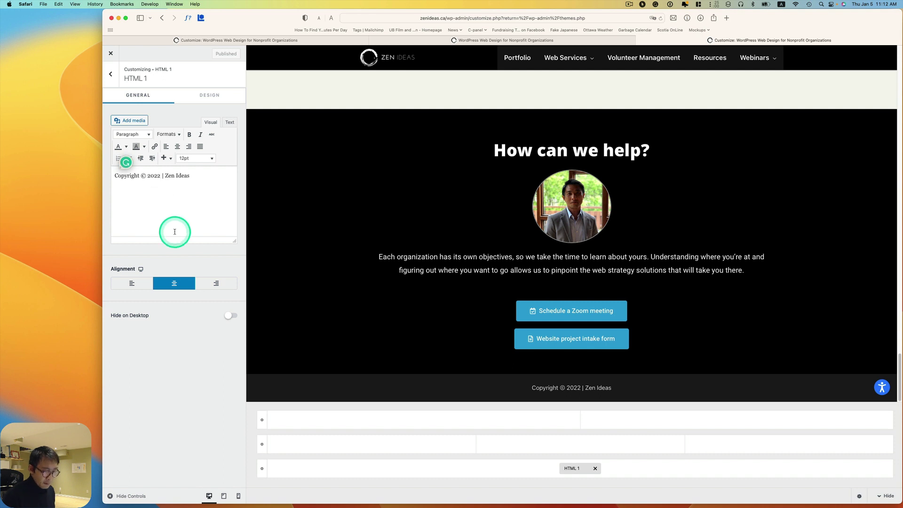
pyautogui.write('3')
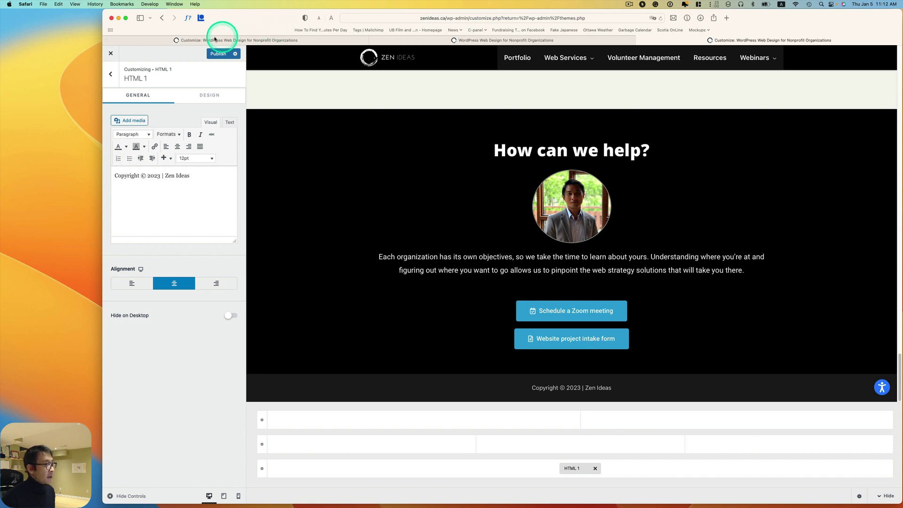
pyautogui.click(217, 52)
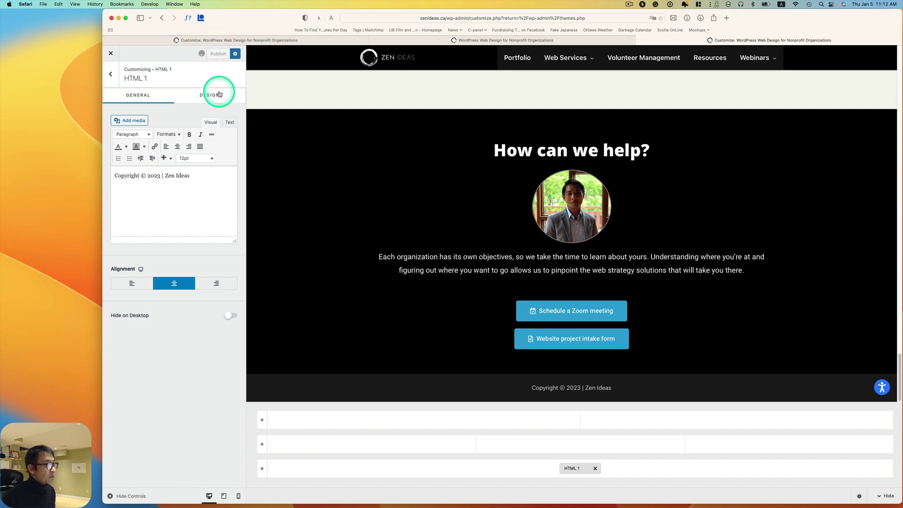
pyautogui.click(503, 41)
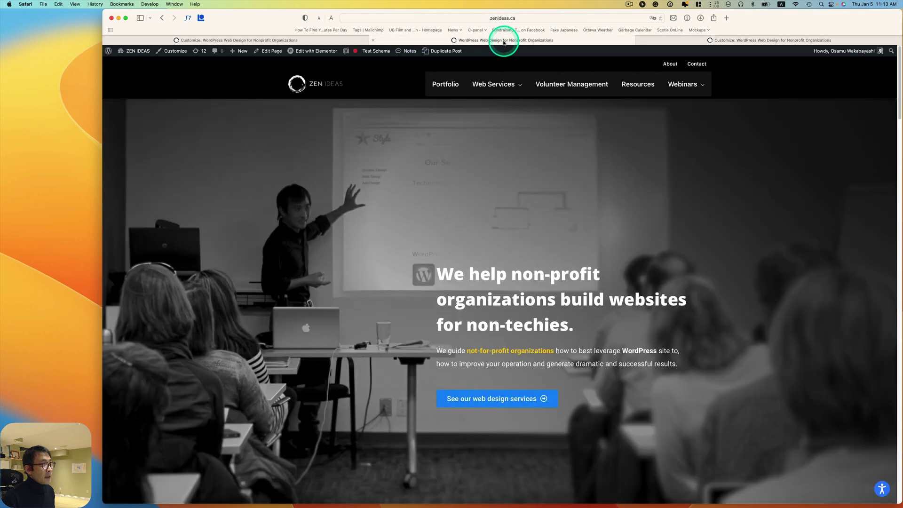
pyautogui.click(660, 19)
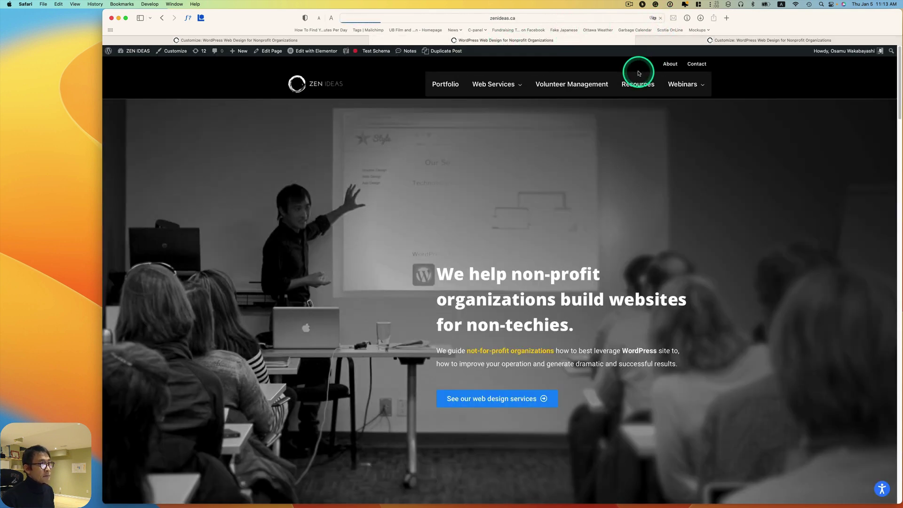
pyautogui.scroll(-20, 636, 290)
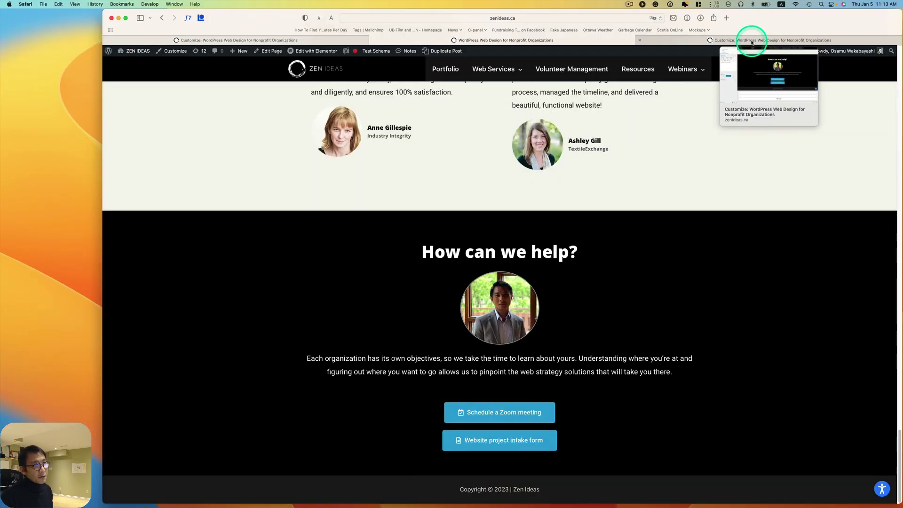
pyautogui.click(751, 41)
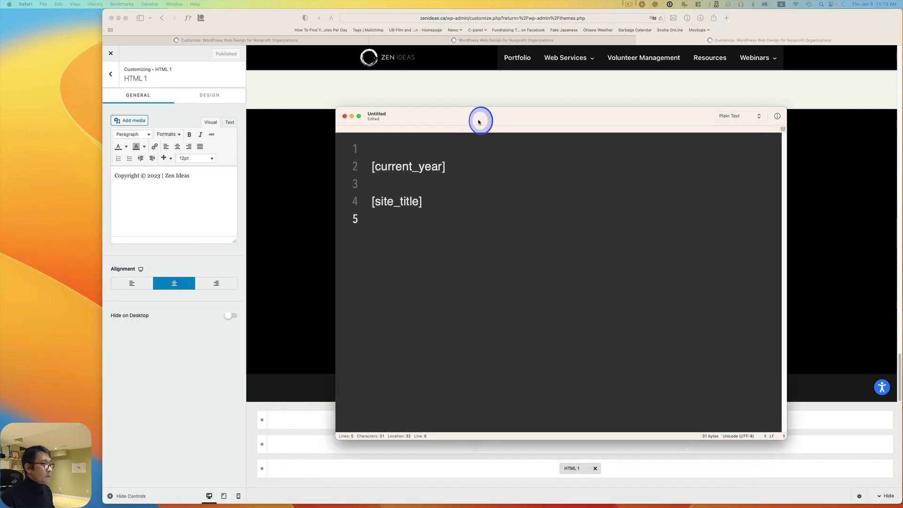
# - Copy [current_year] from the CotEditor notes and paste it over 2023 in the footer text
pyautogui.moveTo(477, 121); pyautogui.dragTo(540, 113)
pyautogui.click(527, 172)
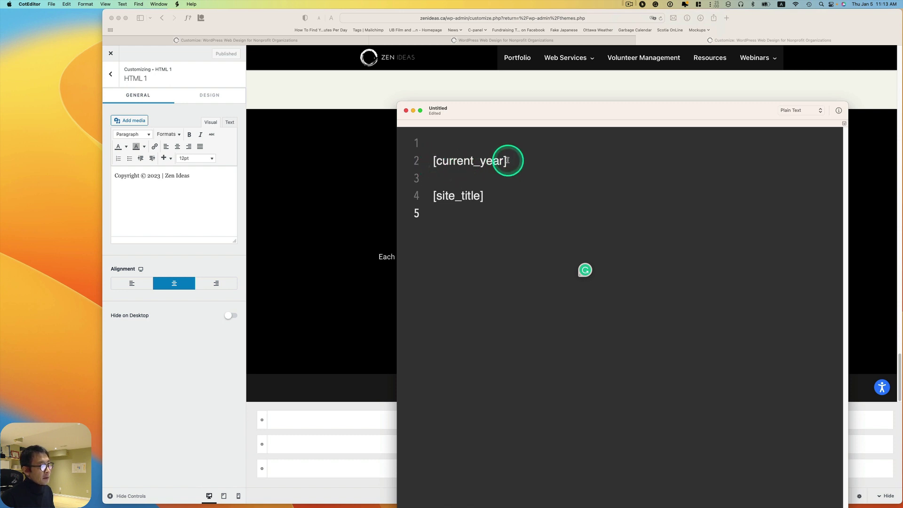
pyautogui.moveTo(509, 160); pyautogui.dragTo(427, 162)
pyautogui.press('super+c')
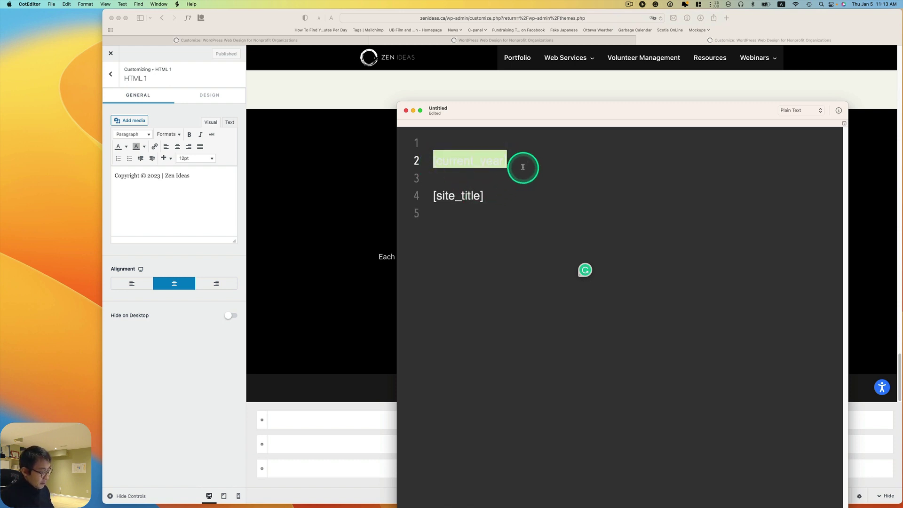
pyautogui.click(543, 172)
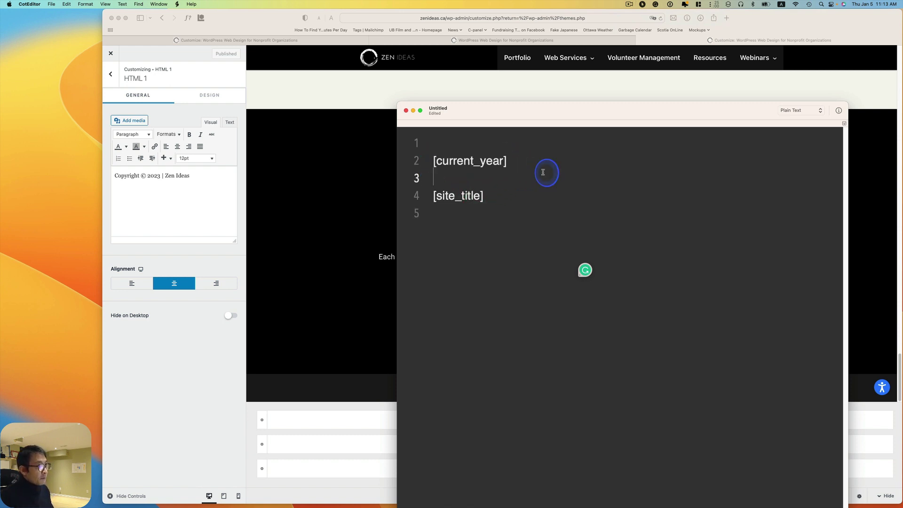
pyautogui.doubleClick(156, 175)
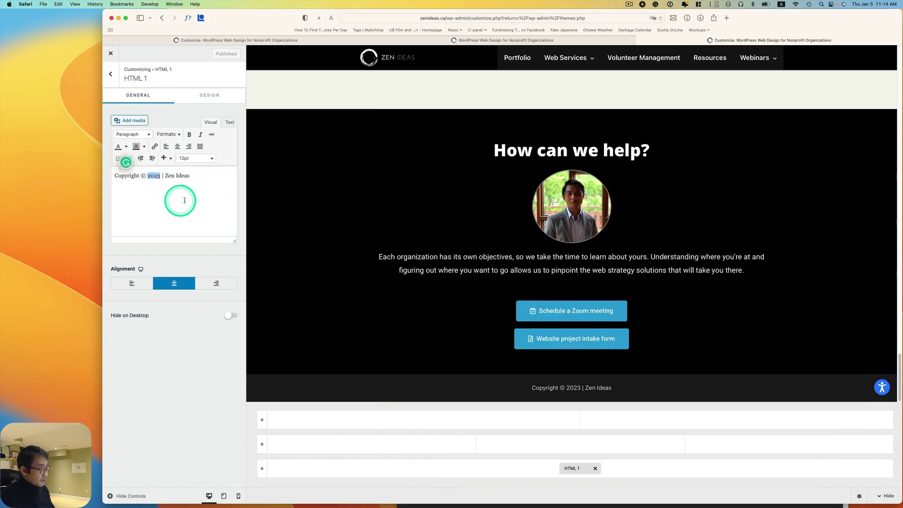
pyautogui.press('super+v')
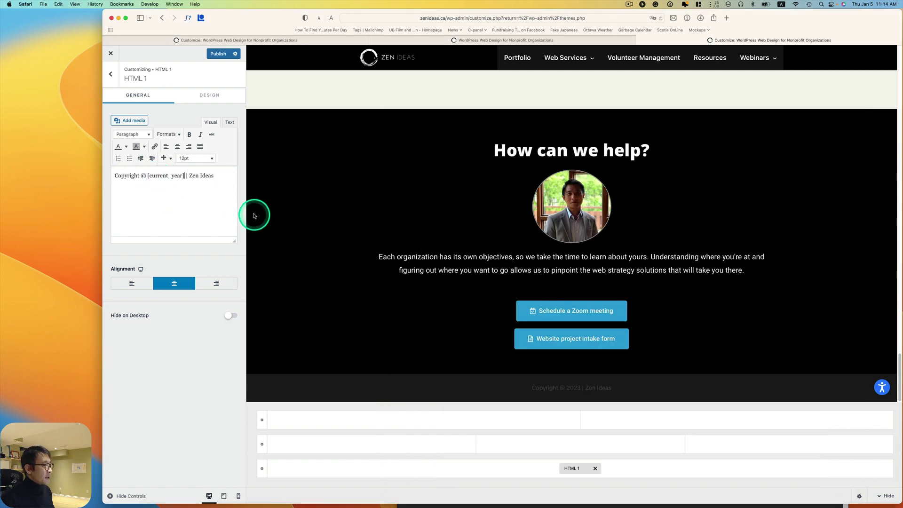
pyautogui.press('super+Tab')
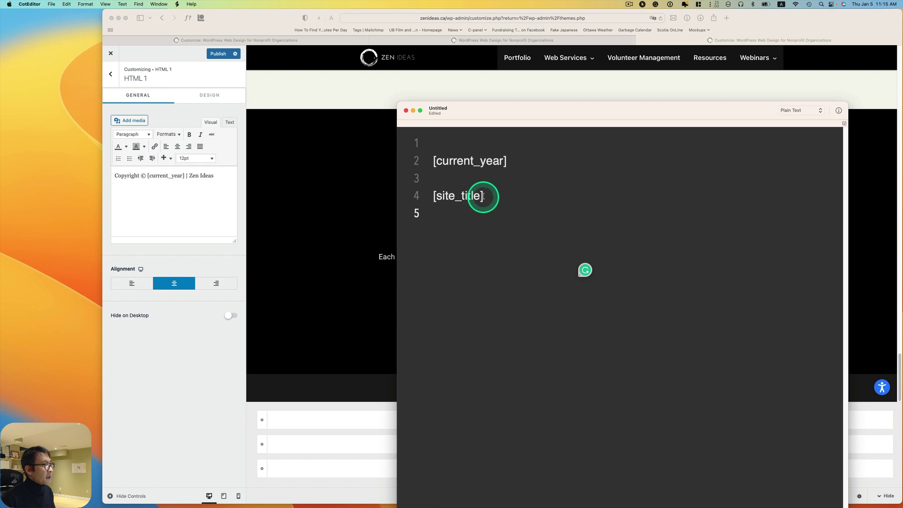
# - Copy the [site_title] shortcode from the CotEditor notes
pyautogui.click(517, 41)
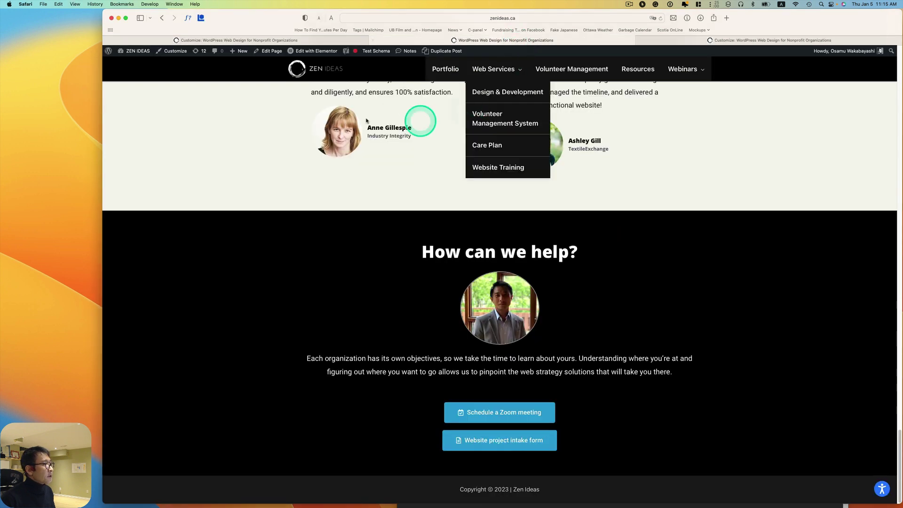
pyautogui.moveTo(136, 54)
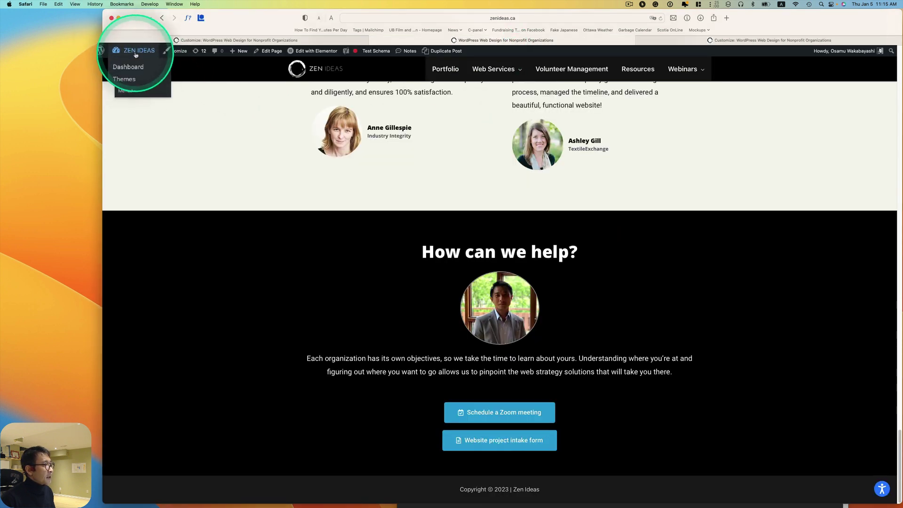
pyautogui.click(693, 44)
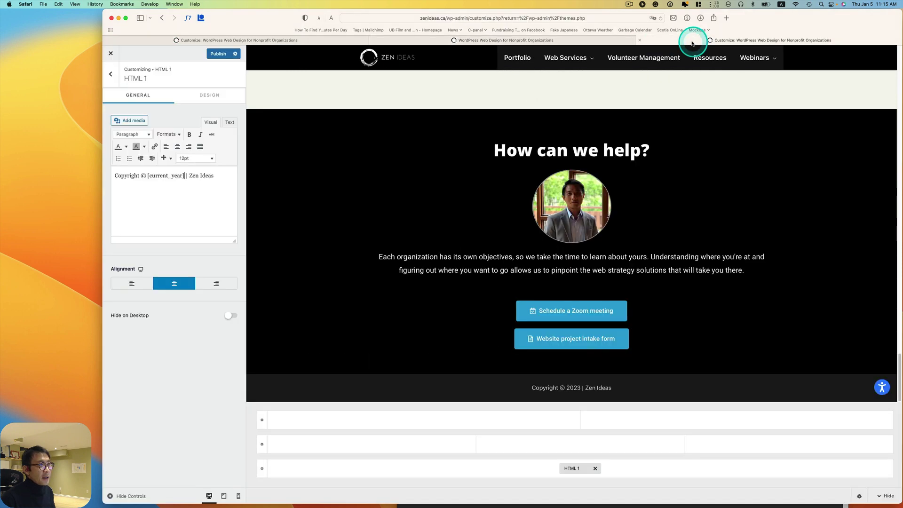
pyautogui.hotkey('ctrl', 'Up')
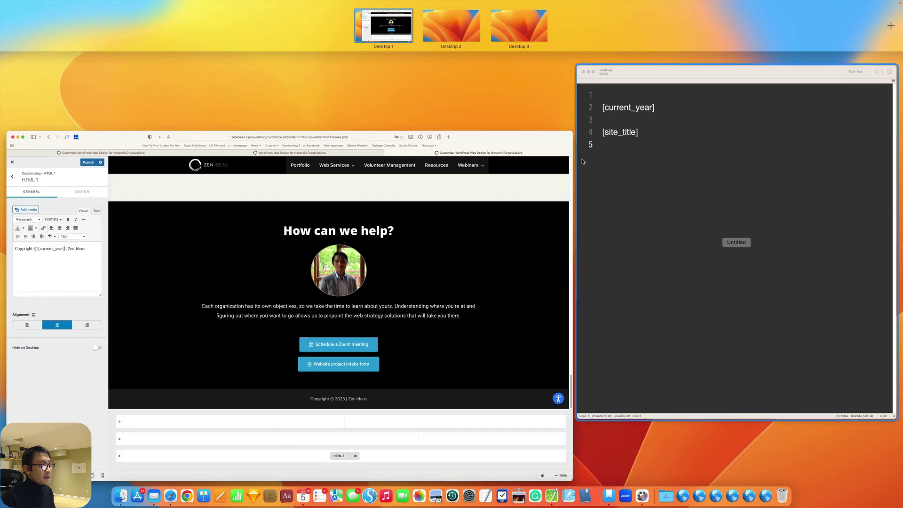
pyautogui.click(658, 231)
pyautogui.moveTo(487, 197); pyautogui.dragTo(434, 196)
pyautogui.press('super+c')
pyautogui.click(475, 223)
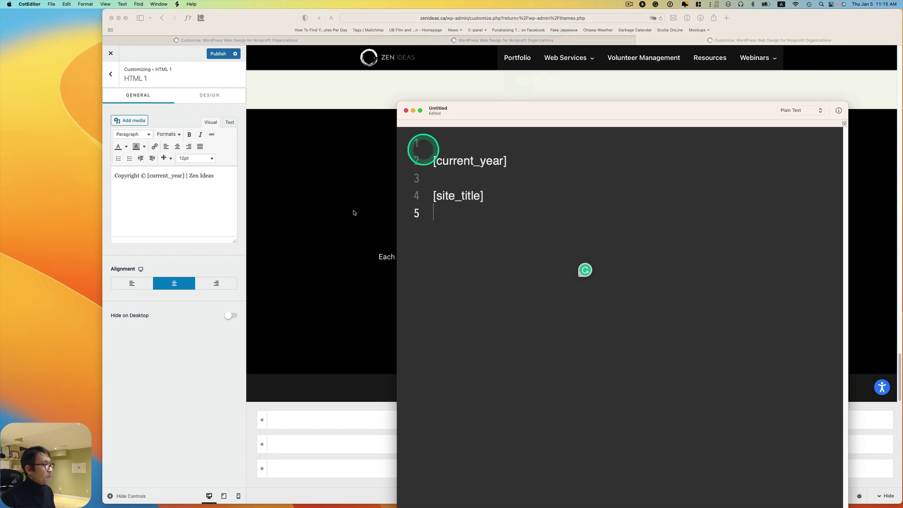
# - Replace Zen Ideas with [site_title] in the footer text and publish
pyautogui.moveTo(201, 177); pyautogui.dragTo(216, 176)
pyautogui.press('BackSpace')
pyautogui.press('BackSpace')
pyautogui.press('BackSpace')
pyautogui.press('BackSpace')
pyautogui.press('BackSpace')
pyautogui.press('super+v')
pyautogui.click(218, 54)
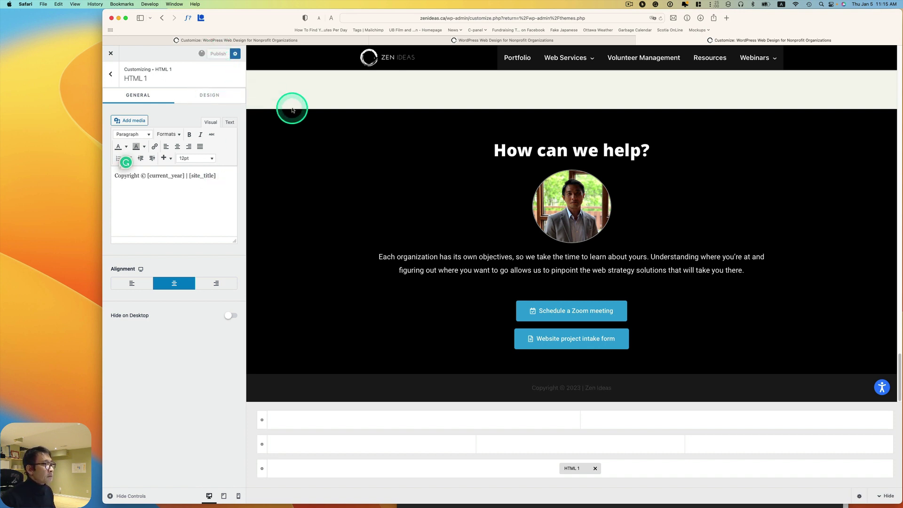
# - Reload the zenideas.ca tab so the footer shows Copyright © 2023 | ZEN IDEAS
pyautogui.click(611, 43)
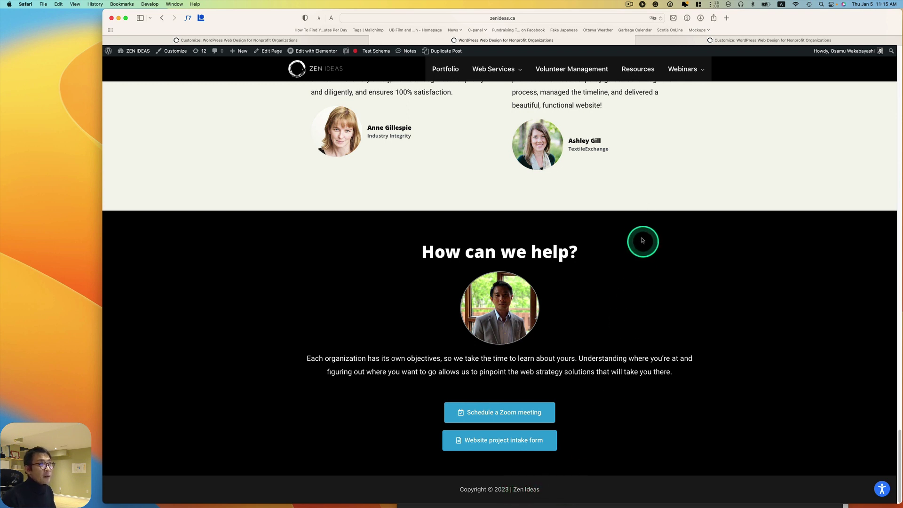
pyautogui.click(660, 18)
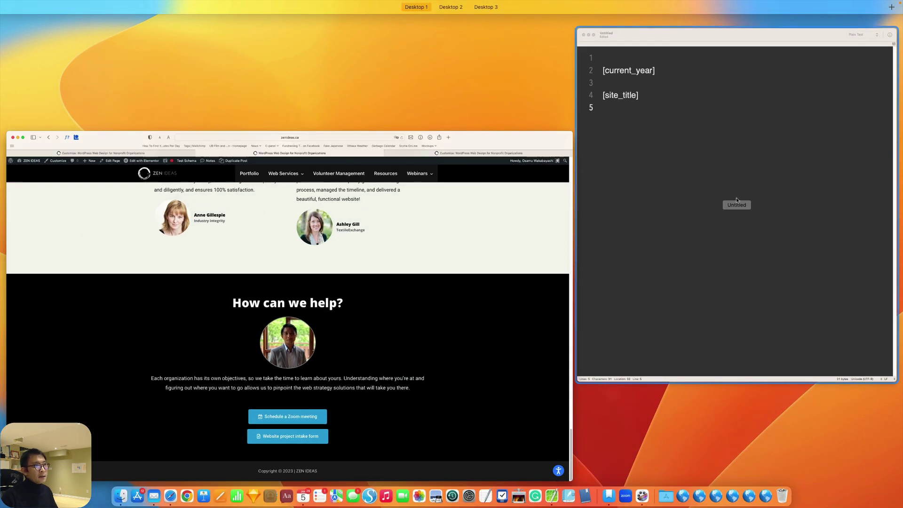
pyautogui.click(600, 214)
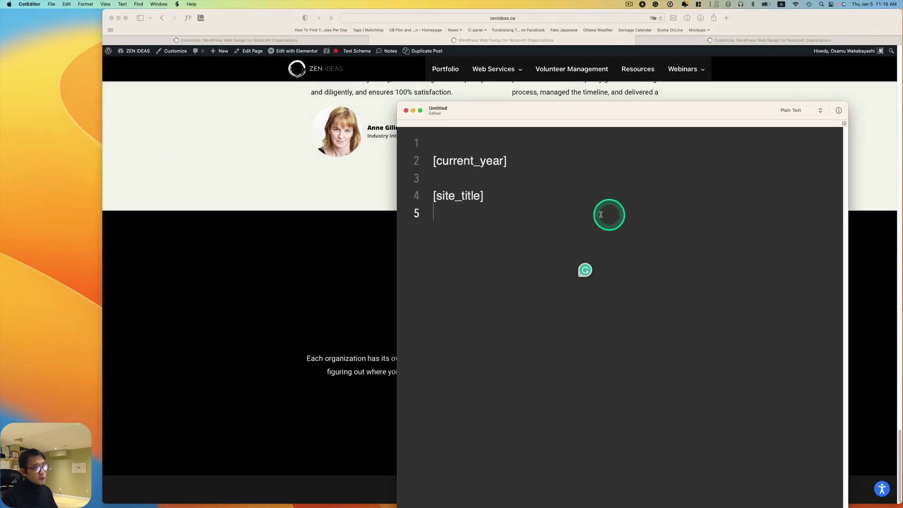